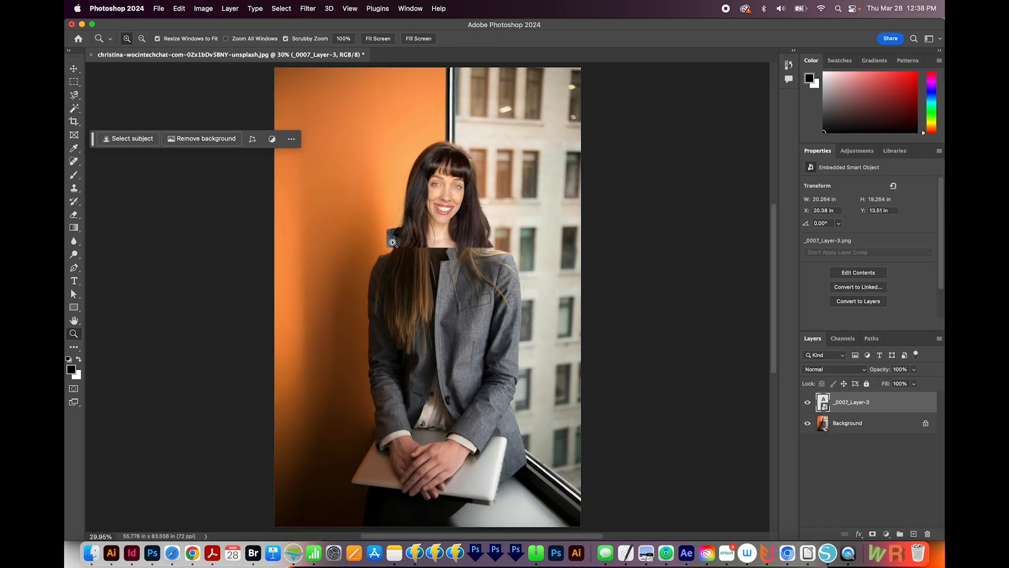
- Rename the placed portrait layer _0007_Layer-3 as Face
left_click_drag(394, 242, 462, 194)
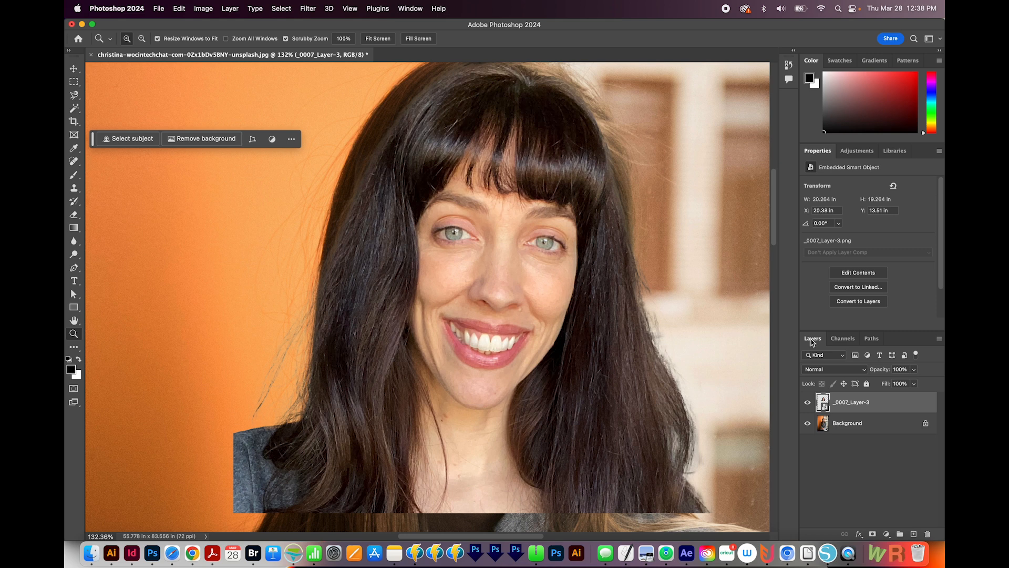
mouse_move(812, 341)
type("F")
key("Return")
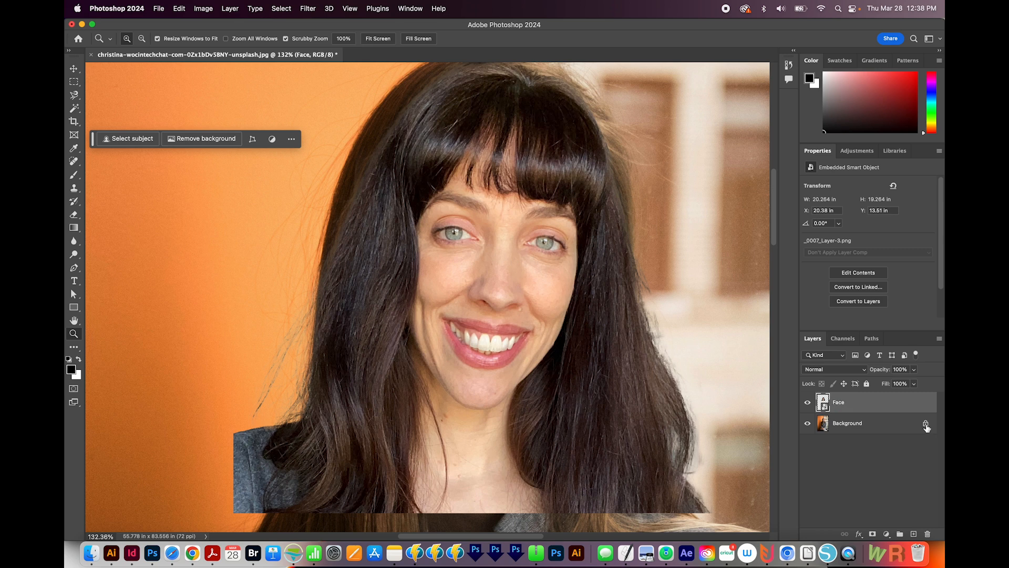
- Unlock the Background layer and rename it Body
left_click(925, 423)
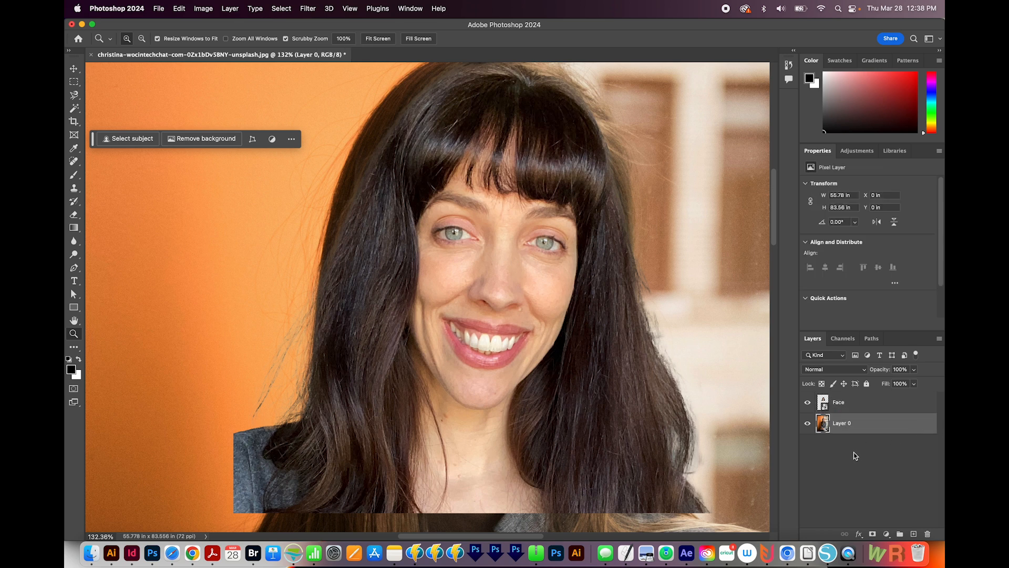
double_click(842, 425)
type("Body")
key("Return")
- Check the Face layer against the photo underneath and set the Face layer's opacity to 50%
left_click(808, 404)
left_click(808, 403)
left_click(871, 407)
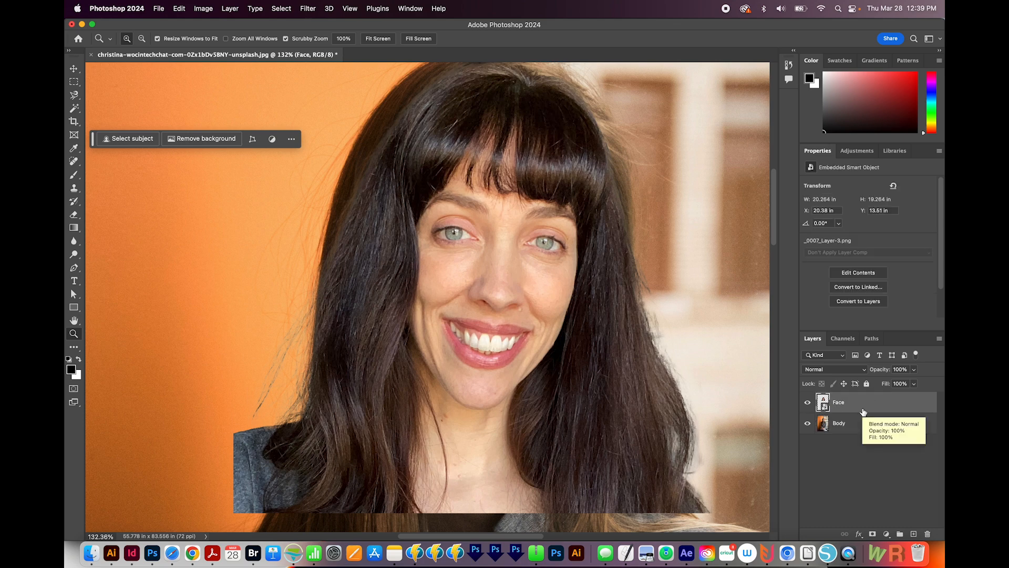
key("5")
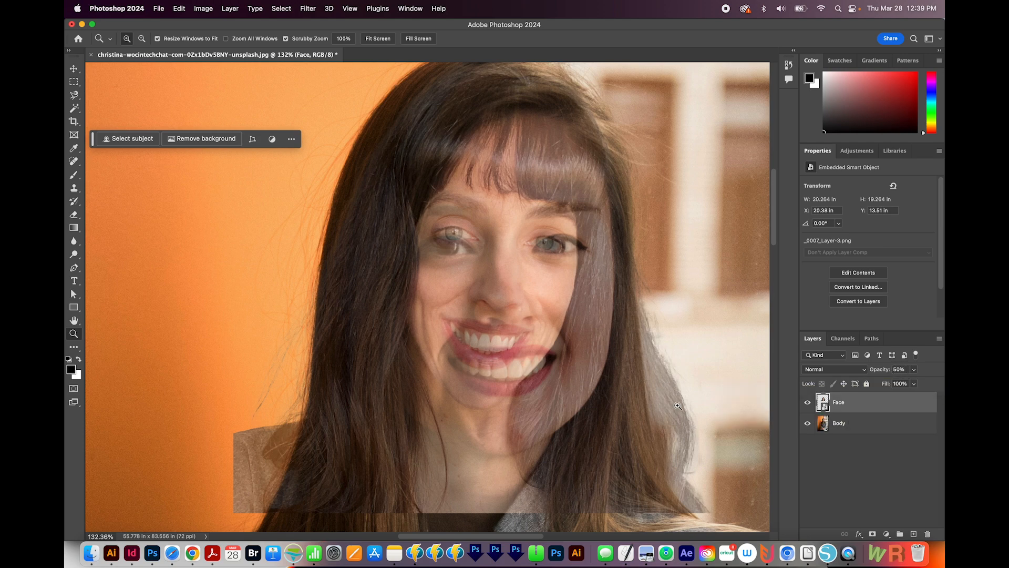
- Free-transform the Face layer, enlarging it to about 109% and rotating it about -1° over the face underneath
key("super+minus")
key("super+minus")
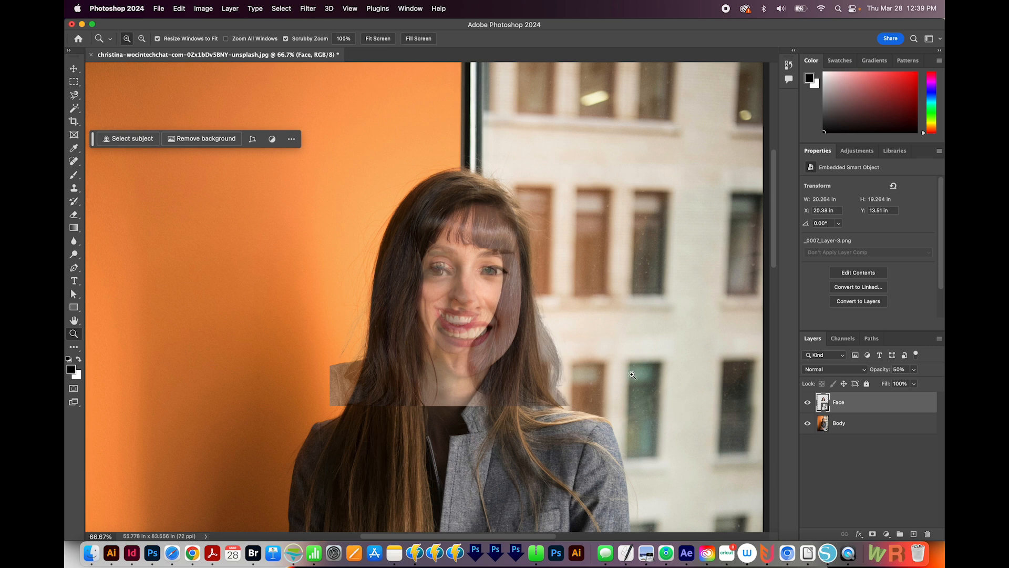
key("super+t")
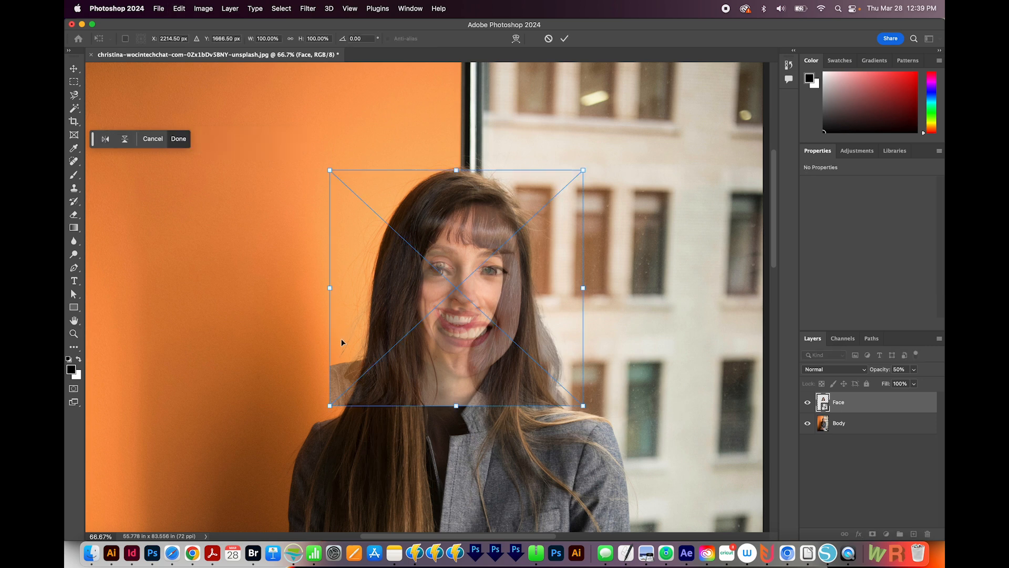
left_click_drag(567, 318, 558, 340)
left_click_drag(581, 411, 603, 434)
left_click_drag(623, 182, 608, 167)
left_click_drag(491, 359, 480, 350)
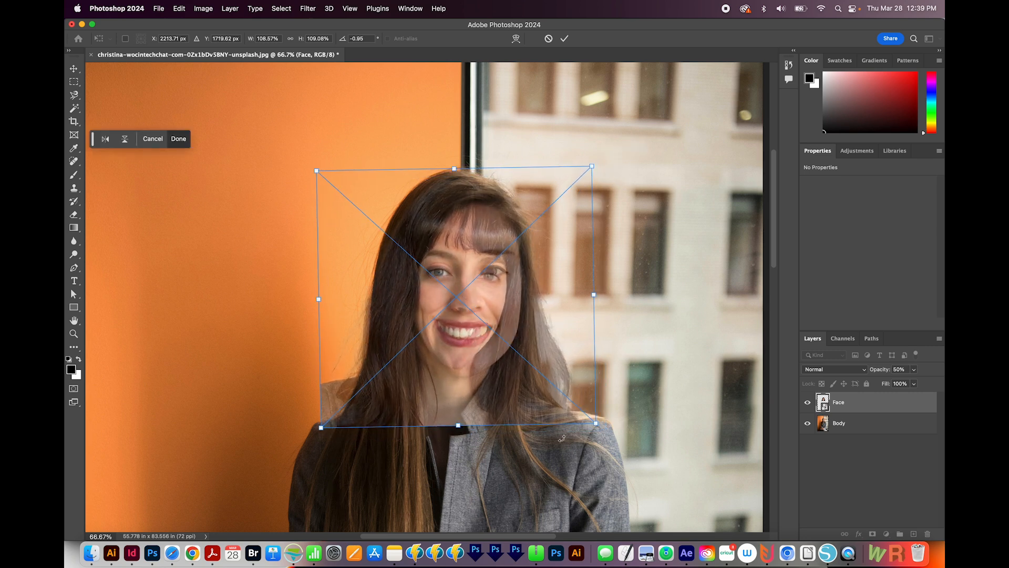
- Enlarge the Face layer to about 117% width and 119% height and rotate it to -5° to match the head's tilt
left_click_drag(598, 424, 618, 441)
left_click_drag(669, 347, 671, 333)
left_click_drag(492, 382, 485, 372)
left_click_drag(474, 431, 474, 440)
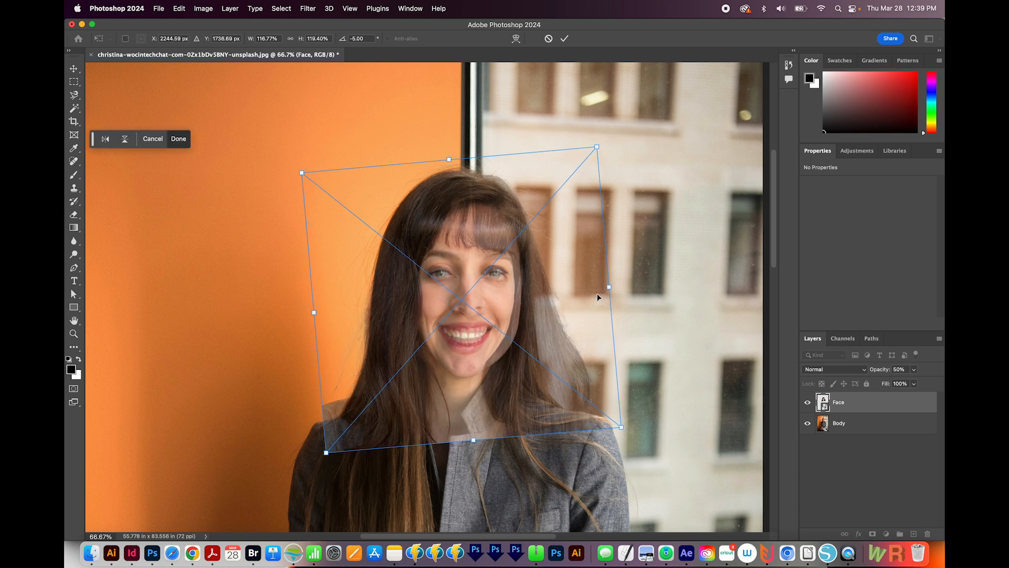
- Adjust the Face layer to about 122% width and 119% height, aligning eyes and mouth, and apply the transform
mouse_move(609, 287)
left_mouse_down()
mouse_move(620, 286)
mouse_move(612, 287)
left_mouse_up()
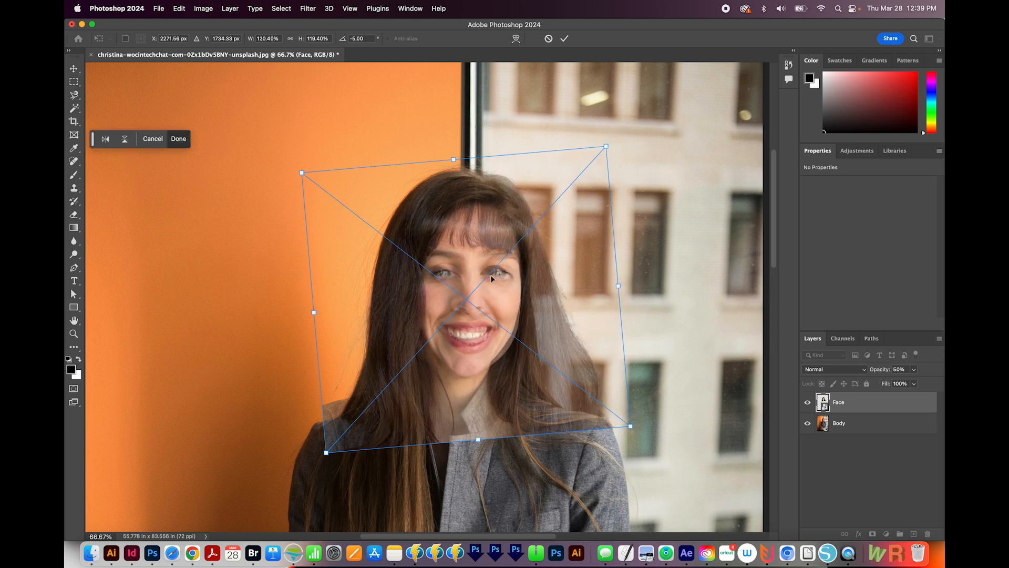
left_click_drag(608, 147, 594, 151)
left_click_drag(630, 426, 636, 432)
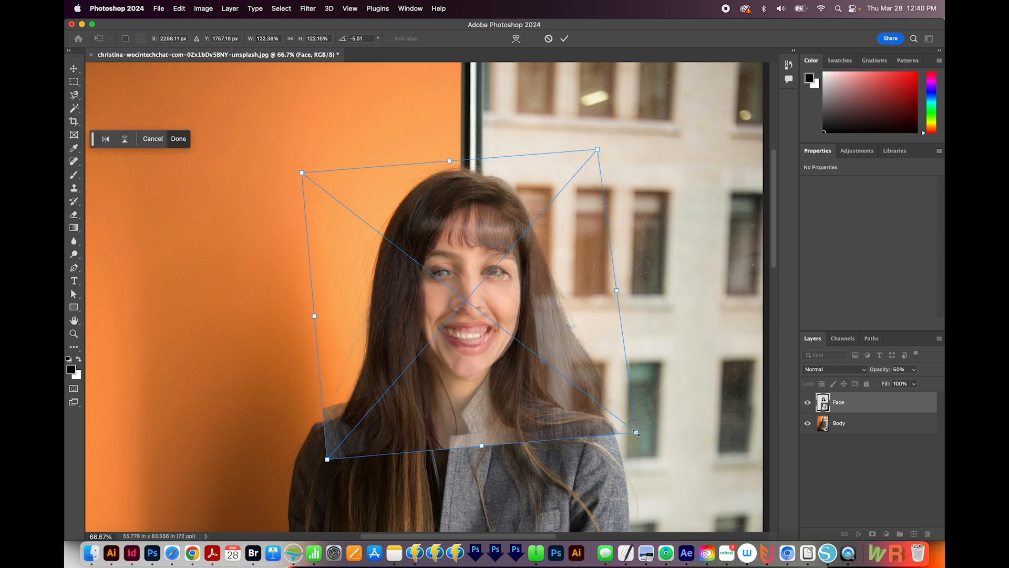
left_click_drag(637, 433, 635, 425)
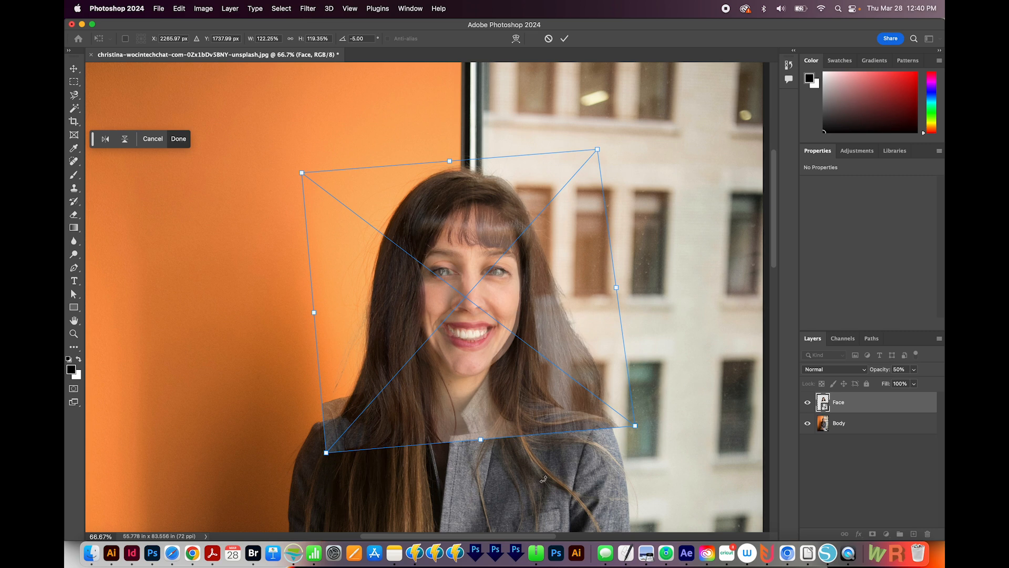
key("Return")
- Restore the Face layer's opacity to 100% and select the face from eyebrows to chin with the Magnetic Lasso tool
key("z")
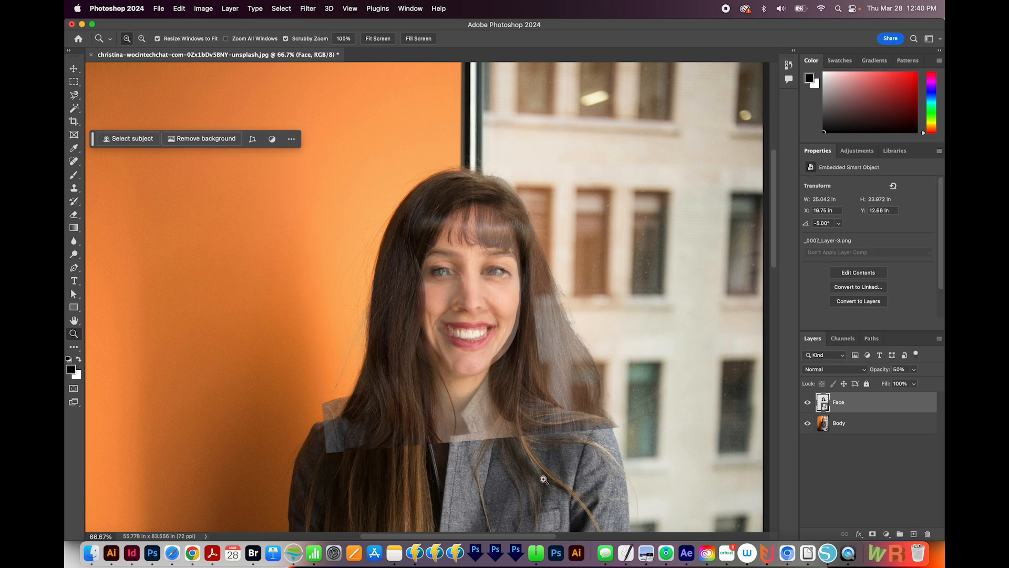
key("0")
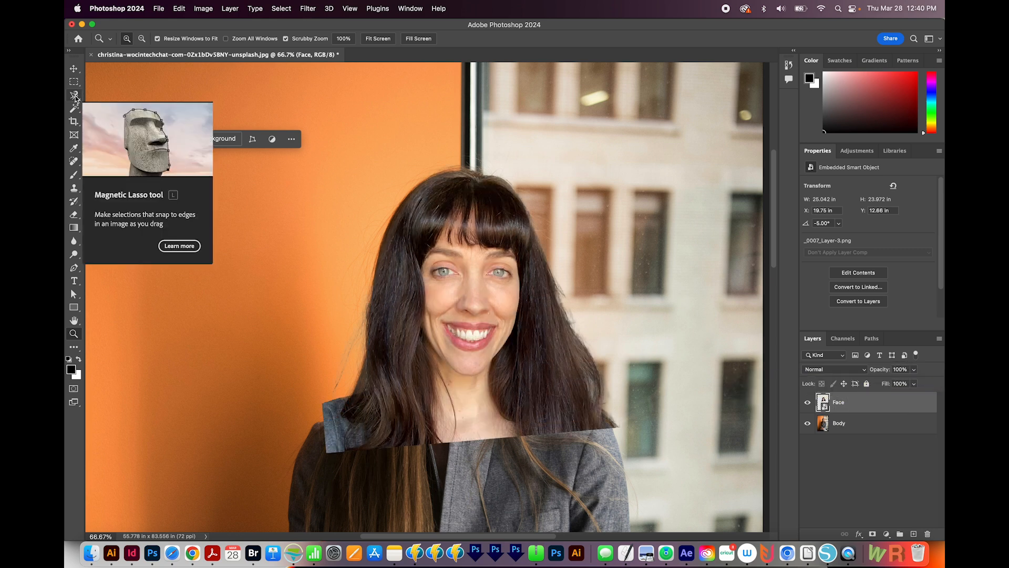
mouse_move(75, 96)
left_mouse_down()
mouse_move(96, 93)
mouse_move(108, 120)
left_mouse_up()
left_click(434, 246)
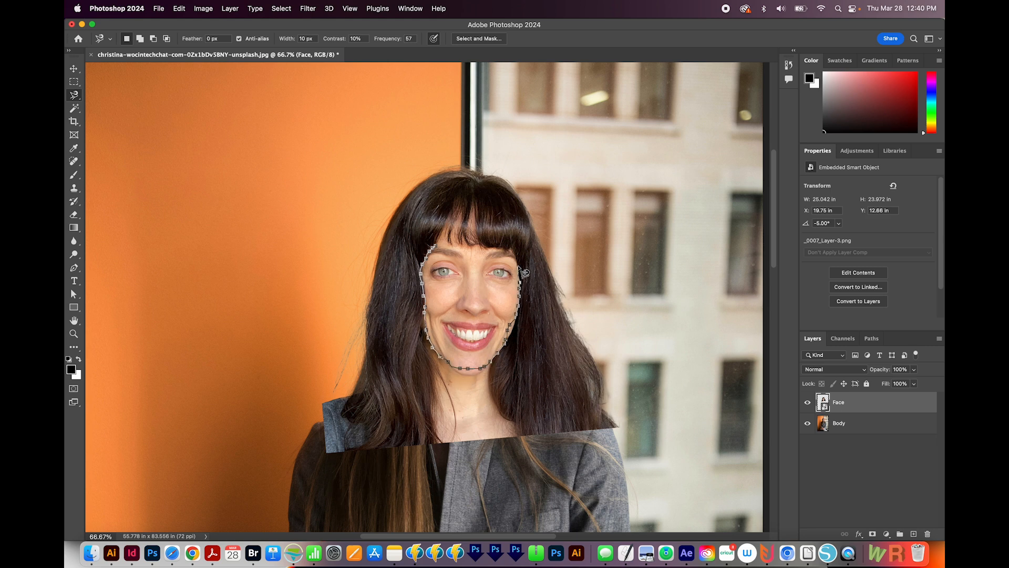
left_click(443, 251)
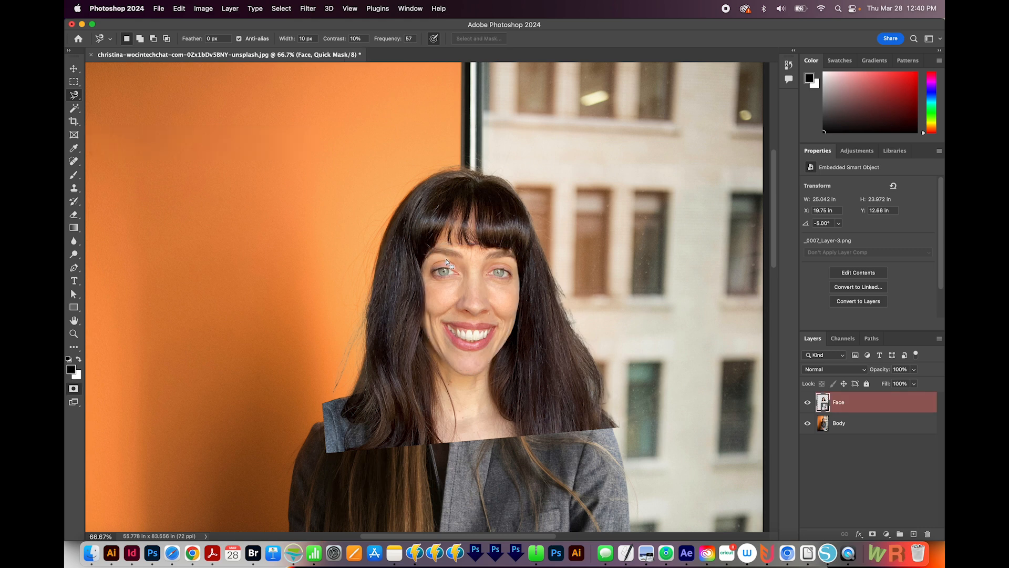
- In Quick Mask mode, paint black with the Brush to trim the selection above the eyebrows and along the left cheek and jaw
key("q")
scroll(481, 331, "up", 5)
scroll(532, 192, "up", 2)
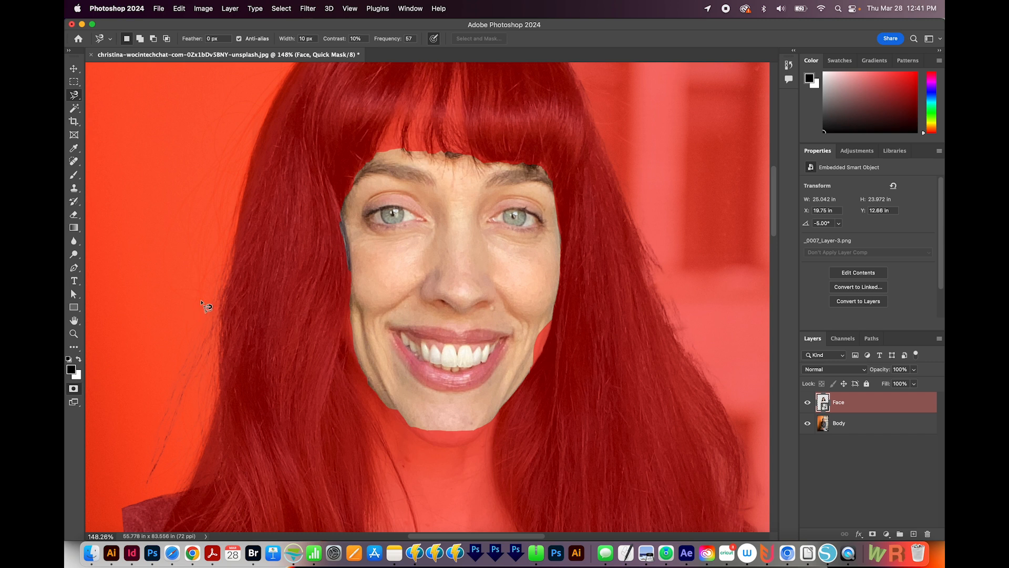
key("b")
left_click_drag(389, 153, 405, 146)
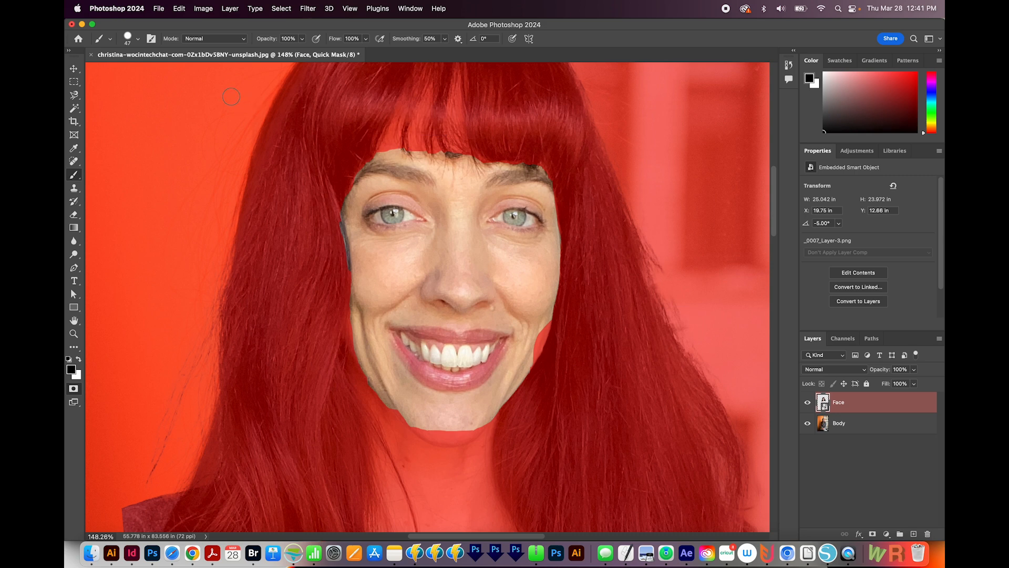
mouse_move(387, 142)
left_mouse_down()
mouse_move(457, 149)
mouse_move(480, 166)
mouse_move(522, 153)
mouse_move(544, 161)
left_mouse_up()
left_click_drag(413, 155, 490, 157)
mouse_move(354, 173)
left_mouse_down()
mouse_move(338, 185)
mouse_move(346, 255)
mouse_move(336, 288)
left_mouse_up()
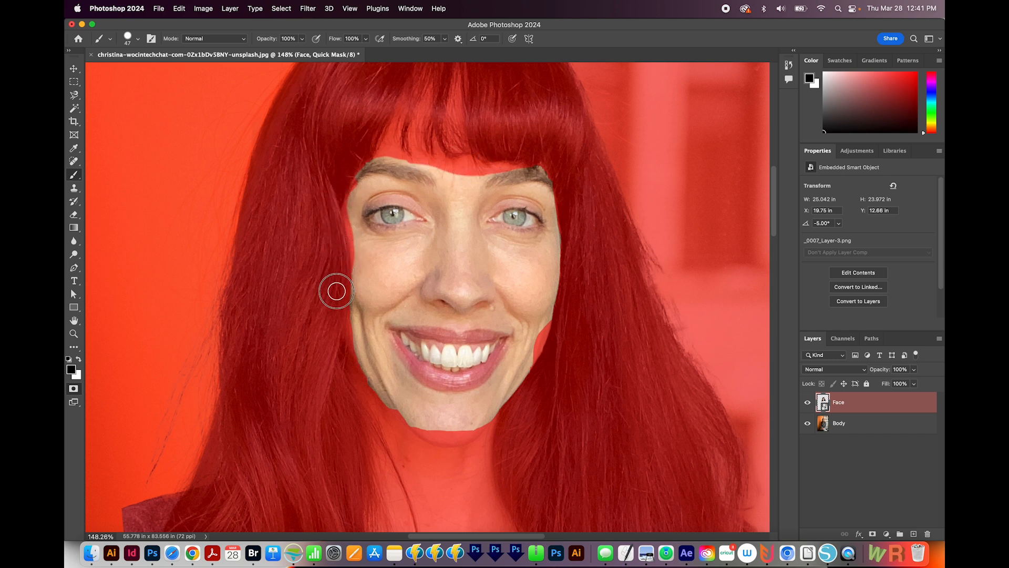
mouse_move(353, 361)
left_mouse_down()
mouse_move(365, 394)
mouse_move(343, 343)
mouse_move(376, 411)
left_mouse_up()
- Paint the chin and right cheek into the quick mask with white, trim the right jaw edge with black, and exit Quick Mask mode
key("x")
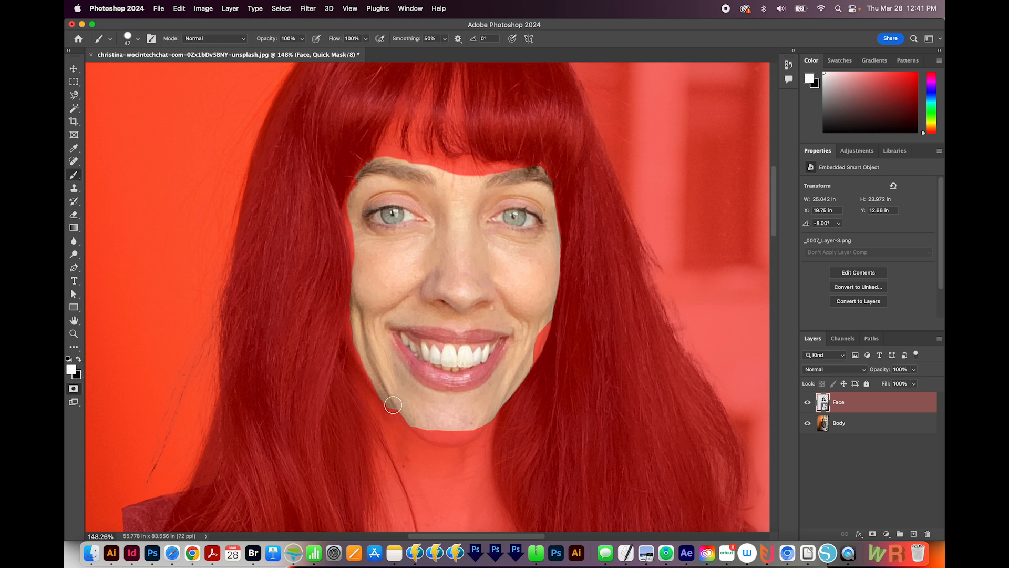
mouse_move(398, 403)
left_mouse_down()
mouse_move(444, 432)
mouse_move(494, 405)
left_mouse_up()
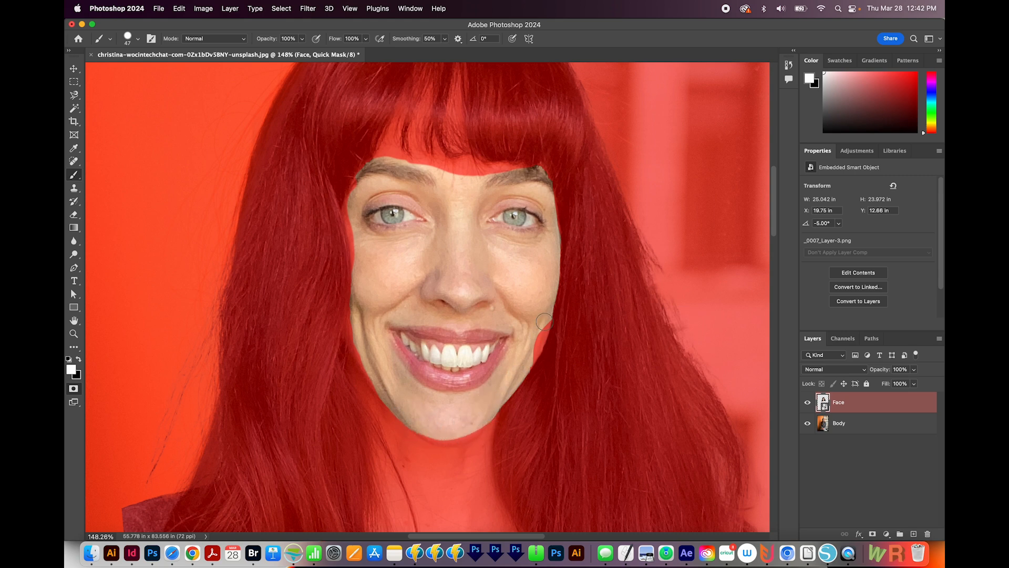
left_click_drag(545, 322, 528, 368)
key("x")
left_click_drag(559, 324, 519, 403)
key("q")
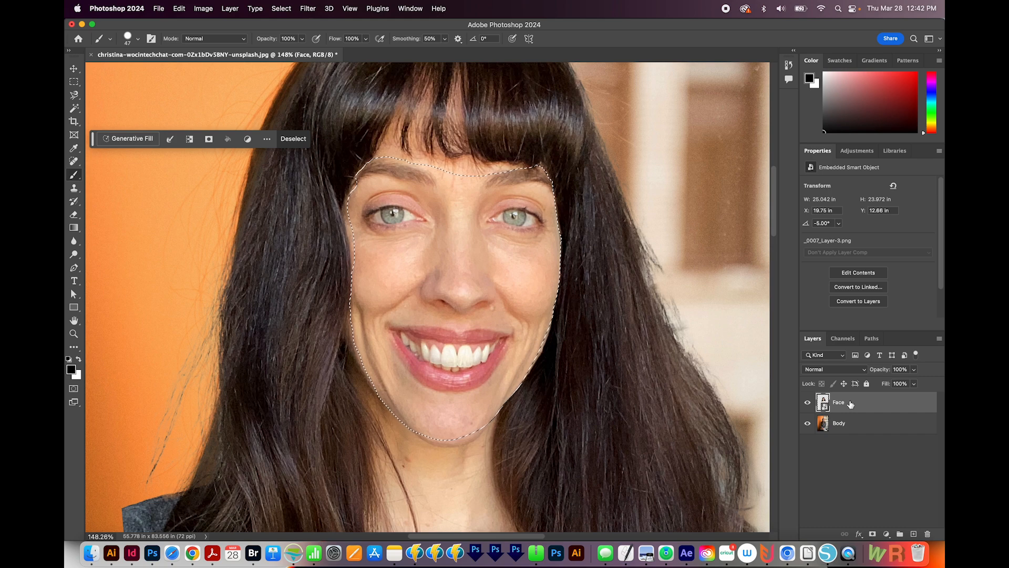
- Add a layer mask to the Face layer from the face selection
key("super+minus")
key("super+minus")
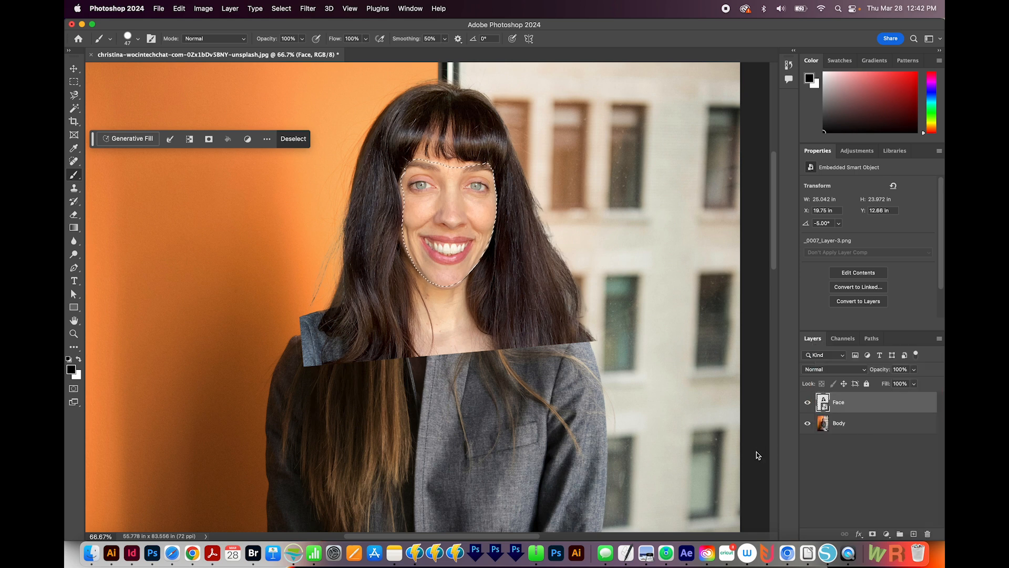
left_click(872, 535)
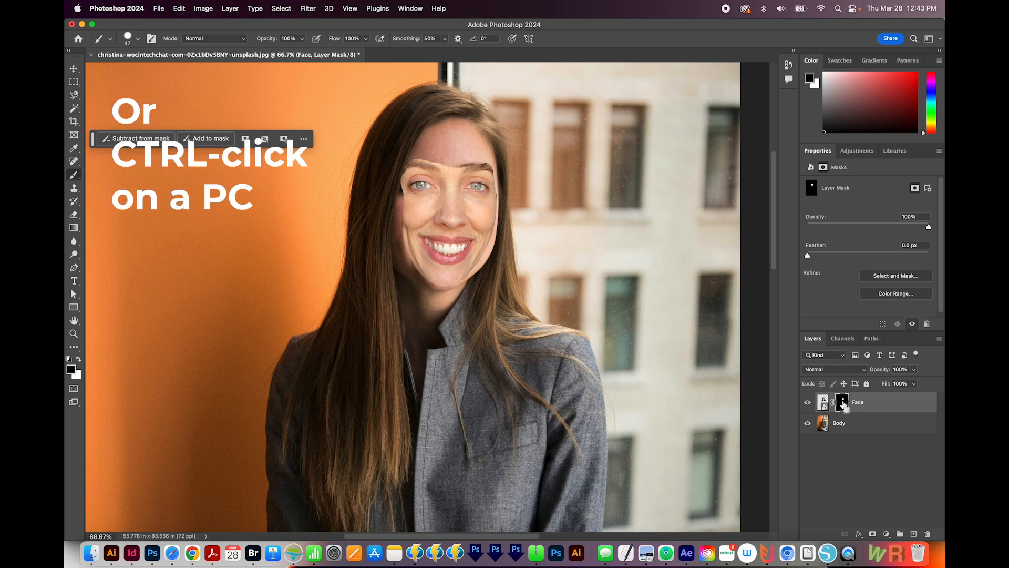
- Load the Face layer's mask as a selection, switch to the Body layer, and contract the selection by 20 pixels
left_click(843, 404, "super")
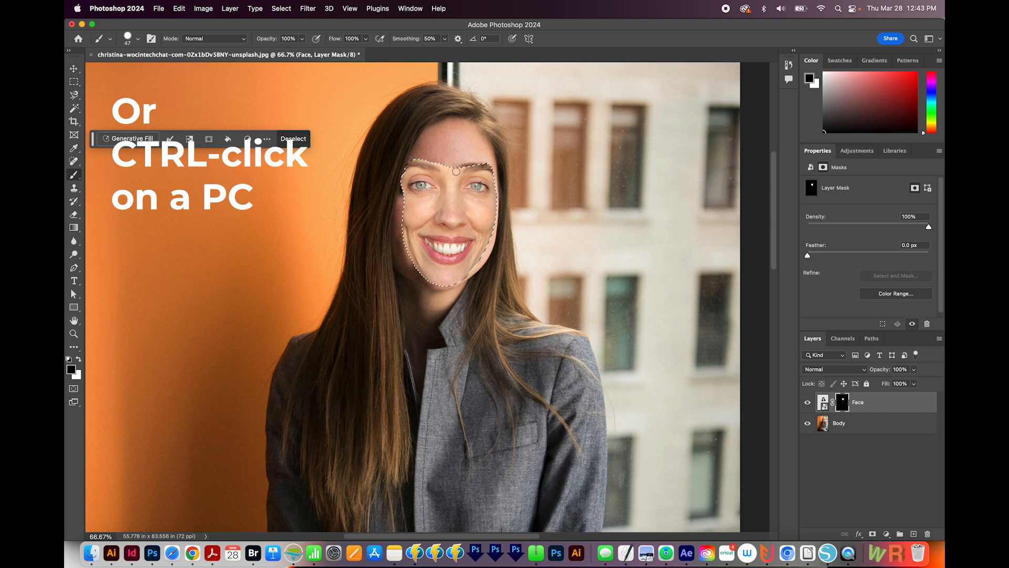
left_click(839, 425)
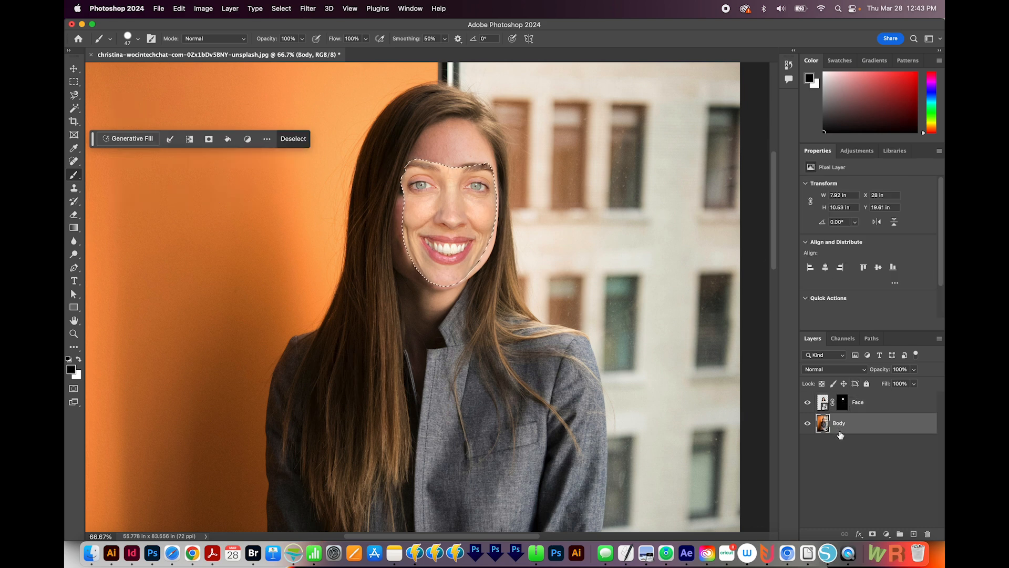
left_click(282, 9)
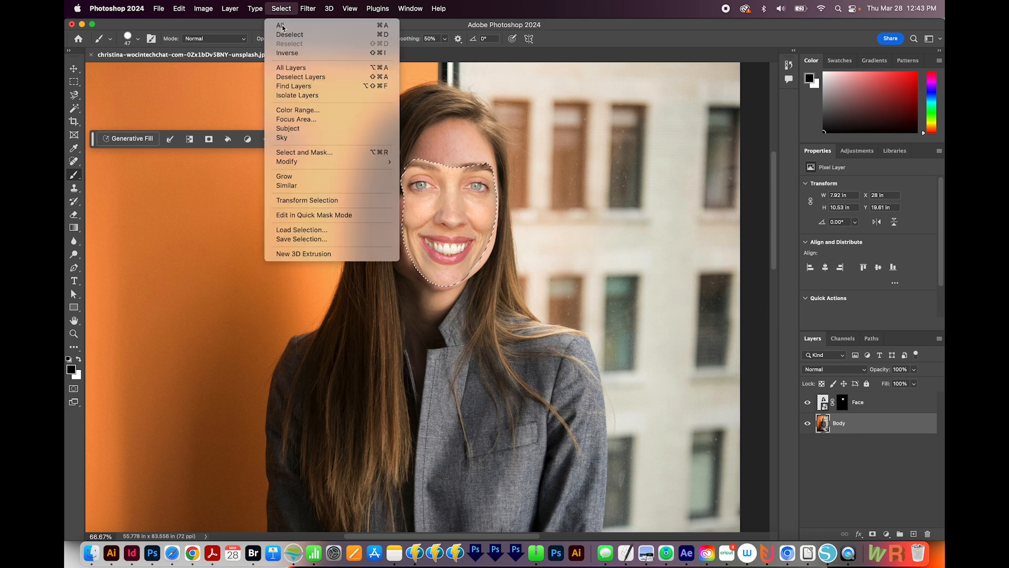
mouse_move(316, 162)
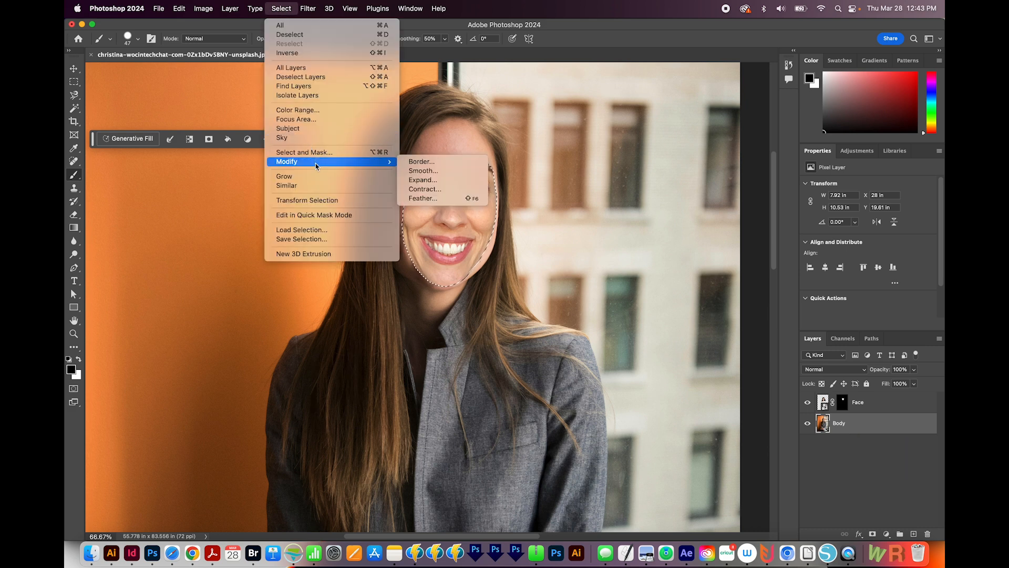
left_click(417, 190)
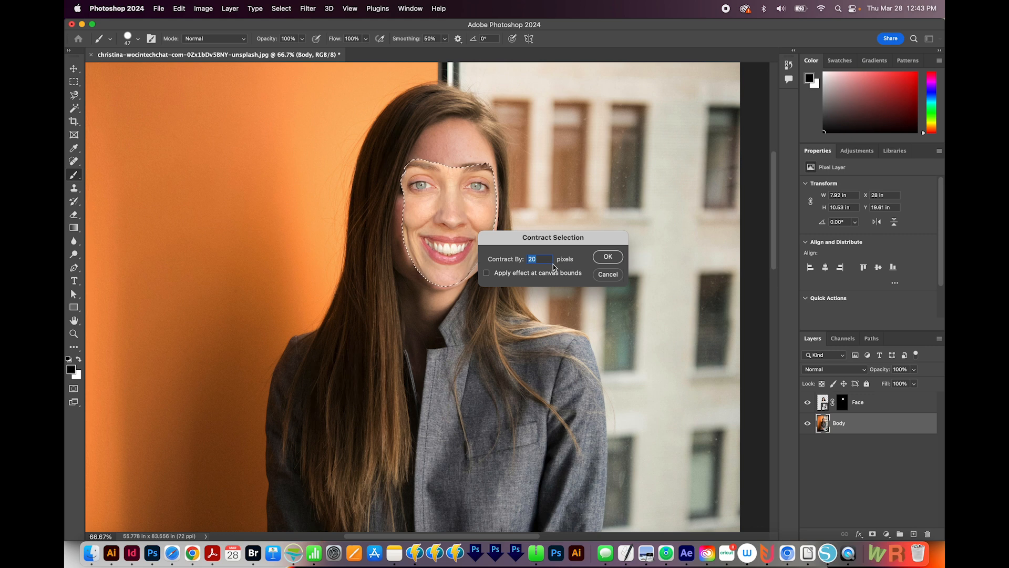
left_click(605, 256)
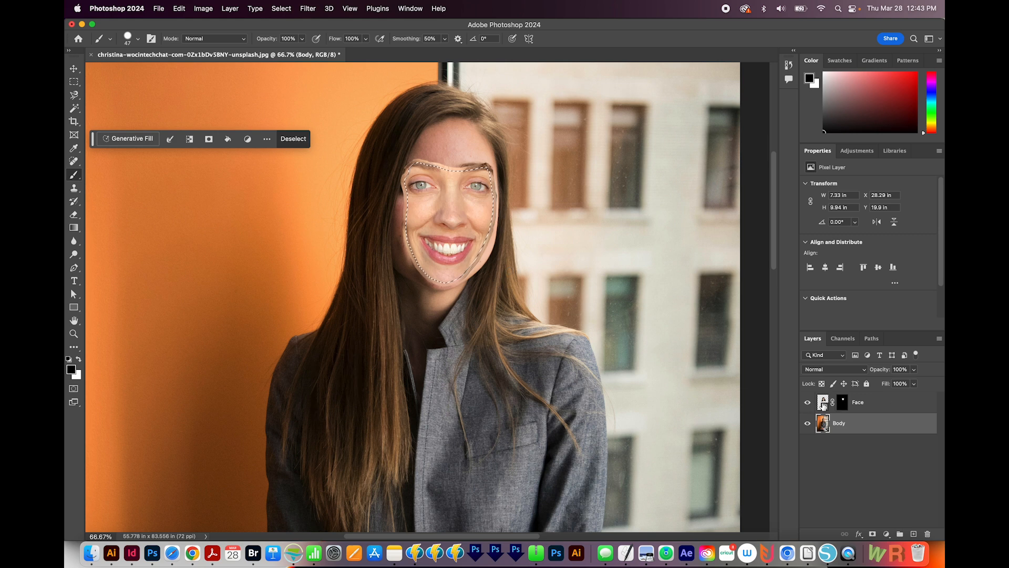
- With the Face layer temporarily hidden, invert the selection and add it as a layer mask on the Body layer
left_click(807, 403)
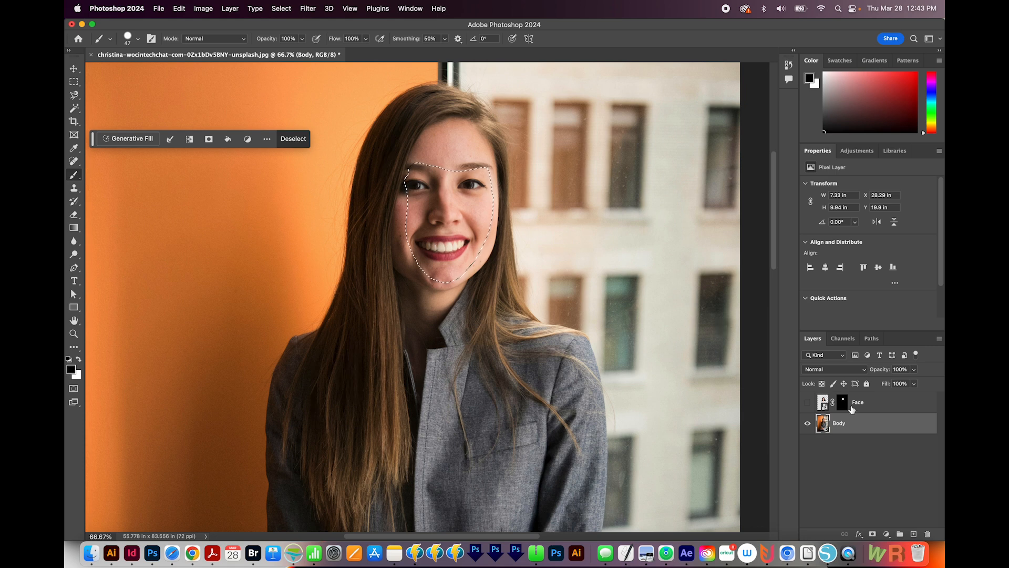
left_click(279, 8)
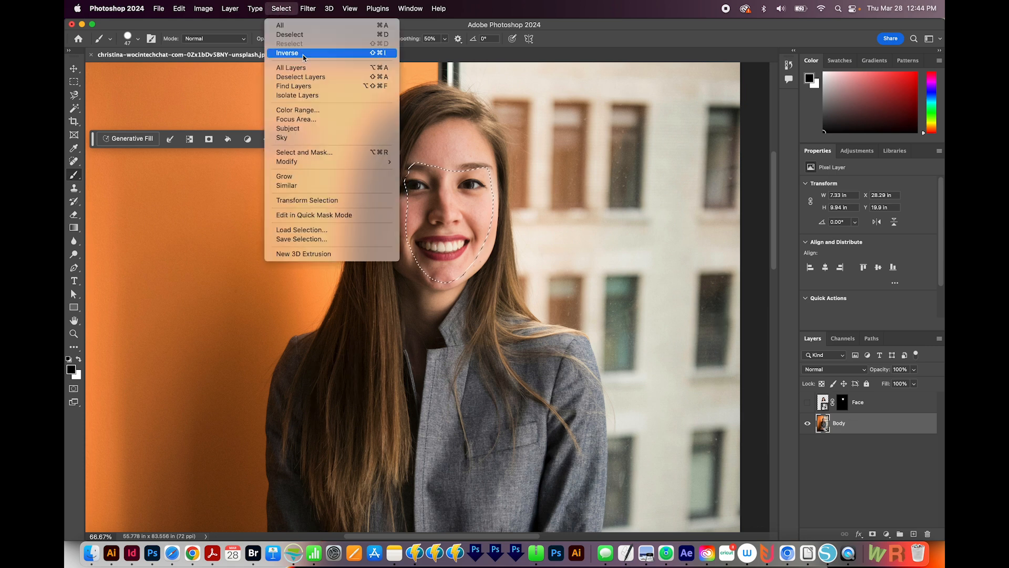
left_click(292, 53)
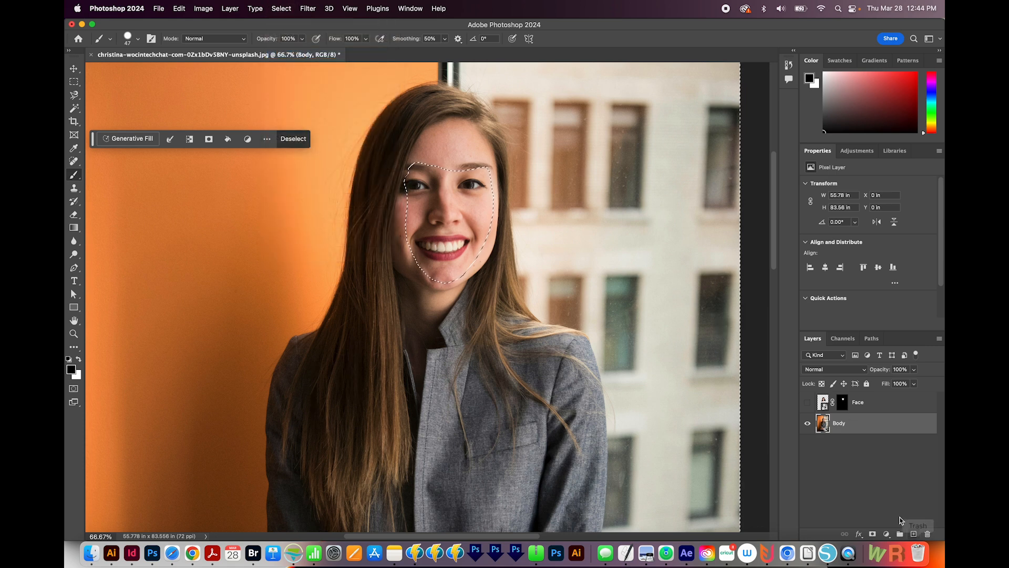
left_click(872, 534)
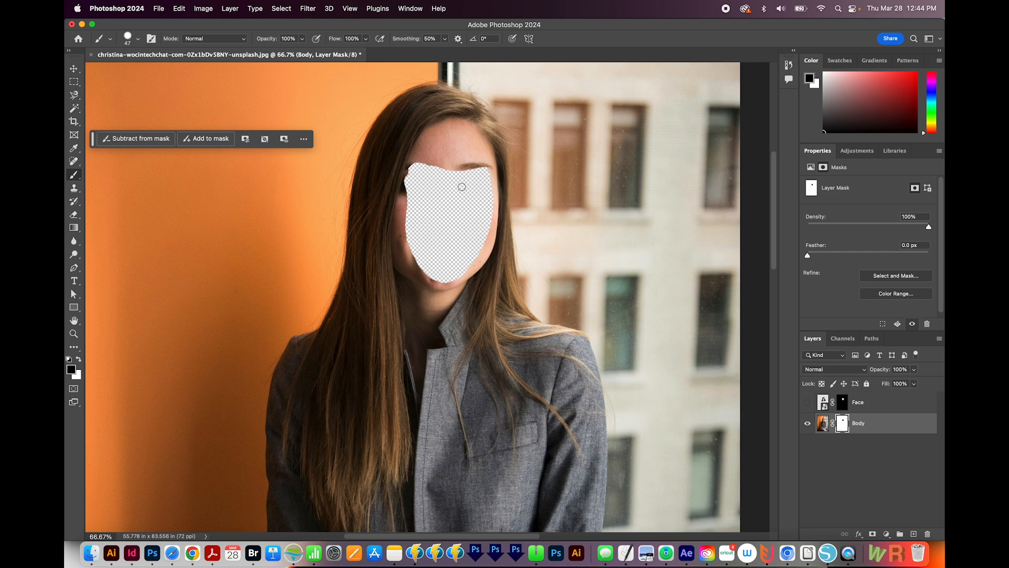
left_click(808, 403)
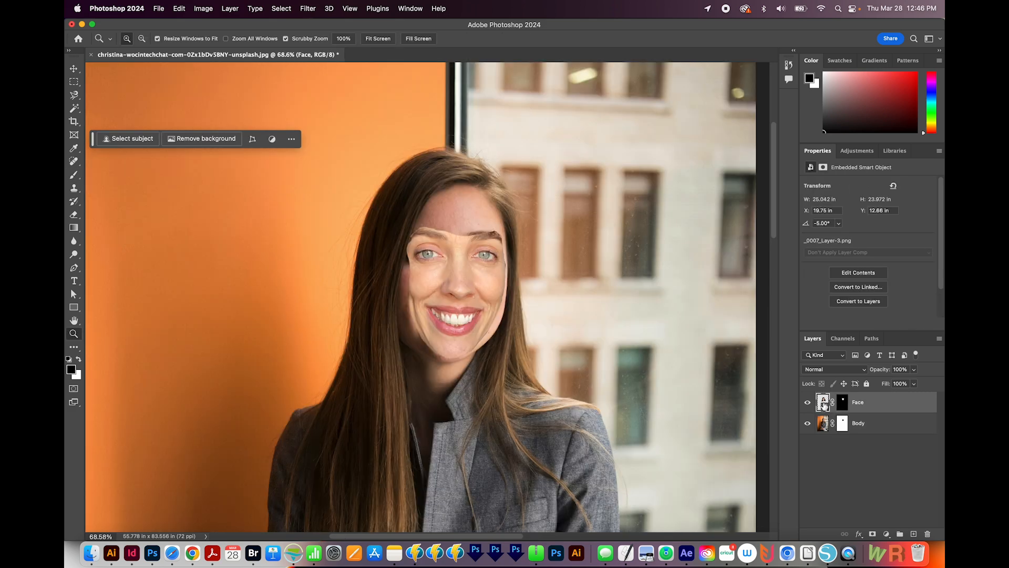
- Rasterize the Face layer and auto-blend it with the Body layer using Panorama, Seamless Tones and Colors, and Content Aware Fill Transparent Areas
right_click(884, 403)
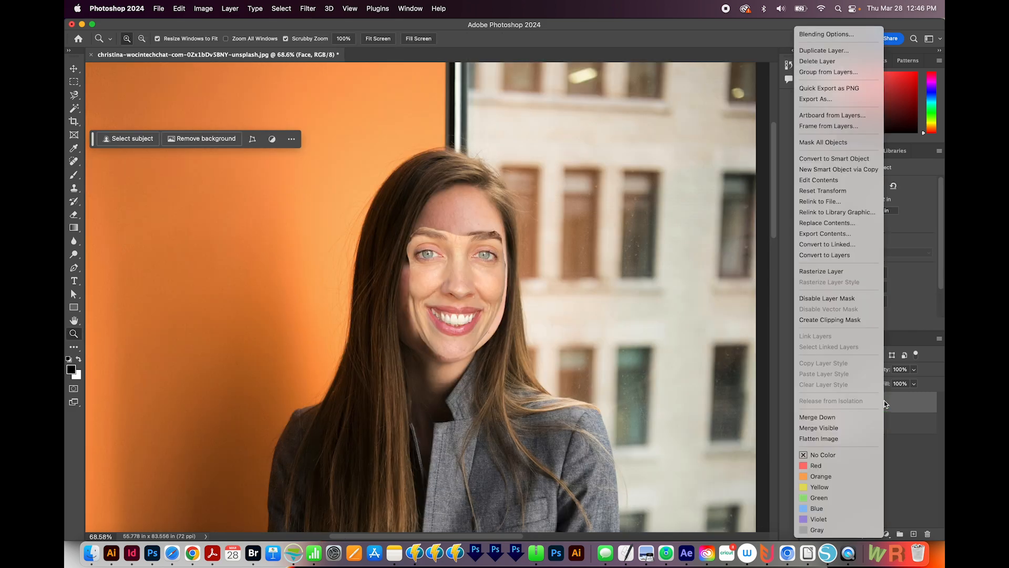
left_click(831, 271)
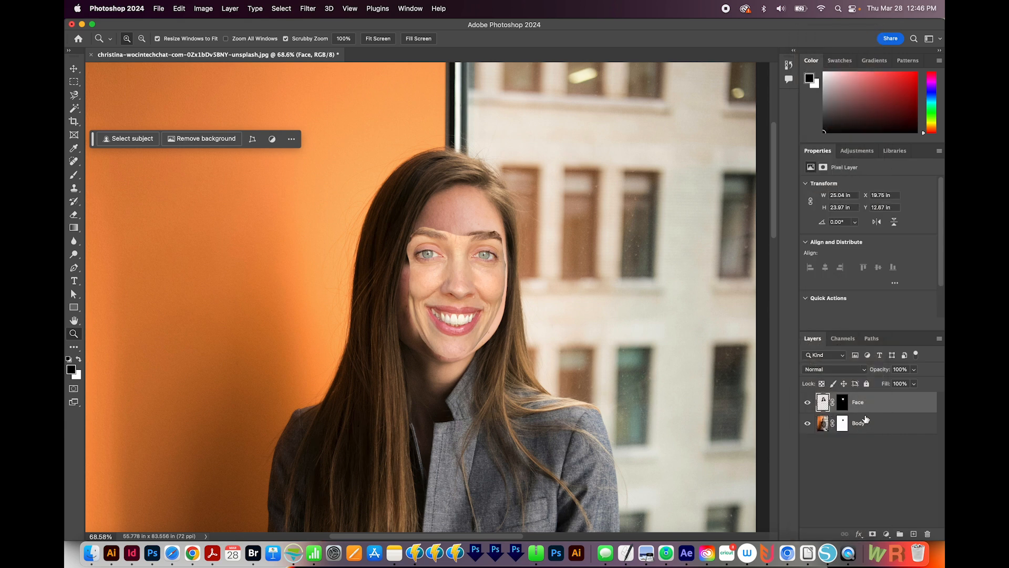
left_click(881, 424, "shift")
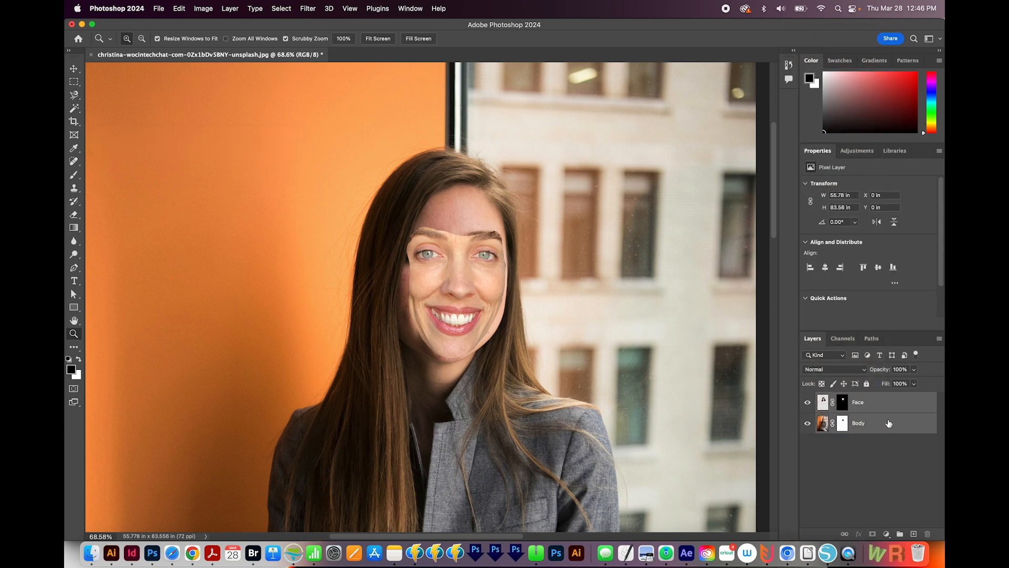
left_click(187, 14)
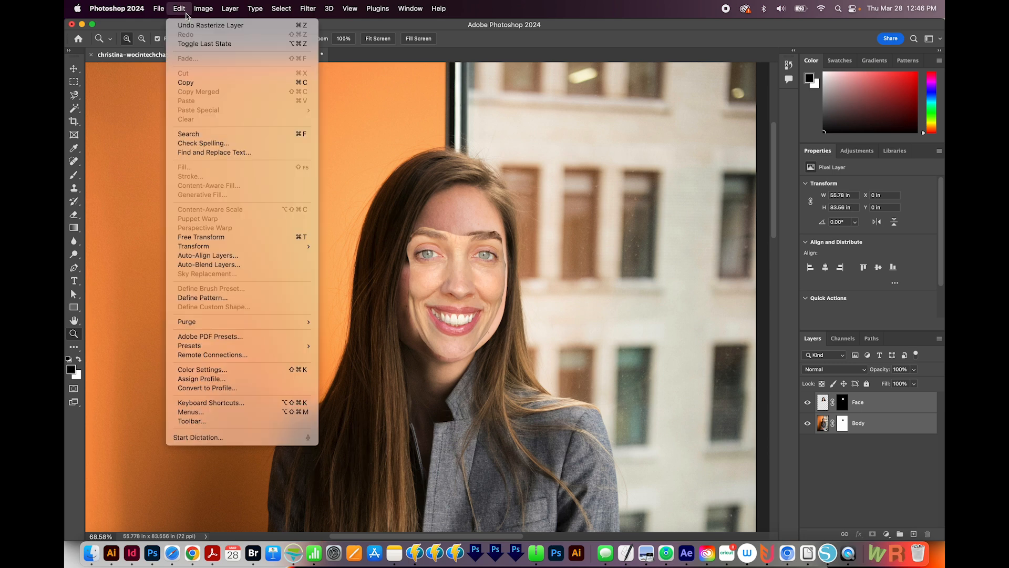
left_click(233, 267)
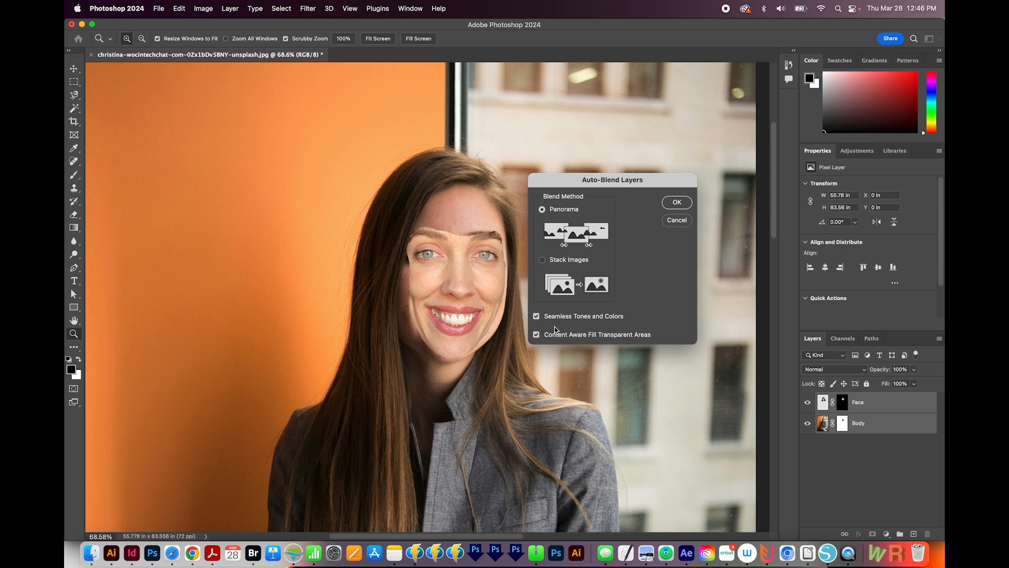
left_click(678, 203)
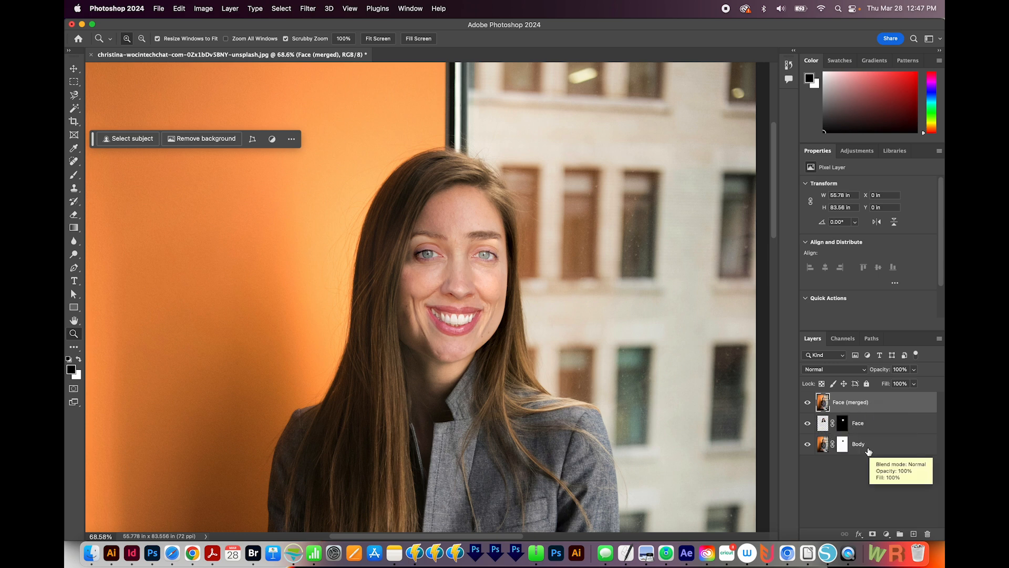
key("super+0")
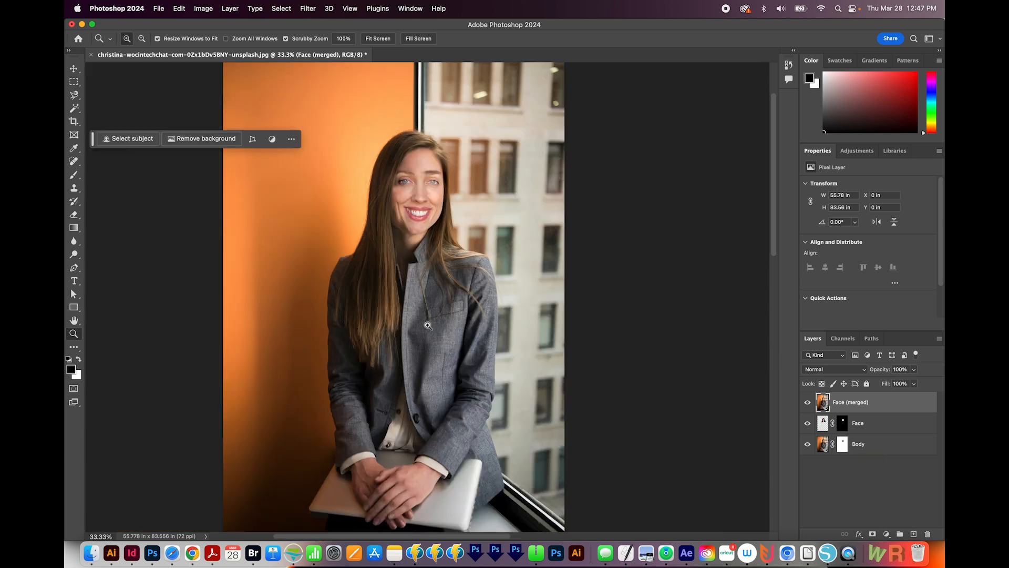
scroll(430, 288, "up", 2)
left_click_drag(427, 263, 453, 247)
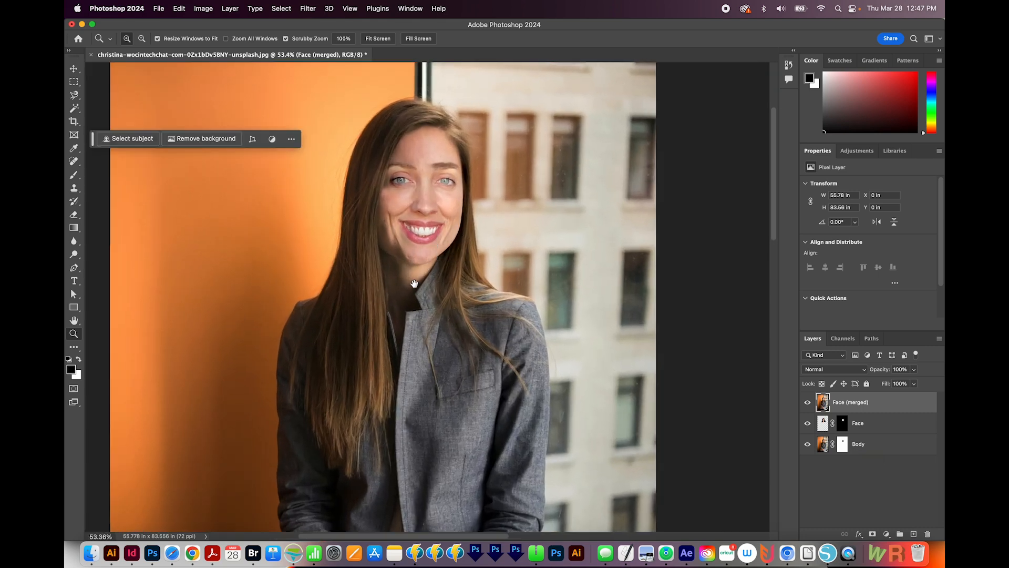
scroll(452, 247, "up", 2)
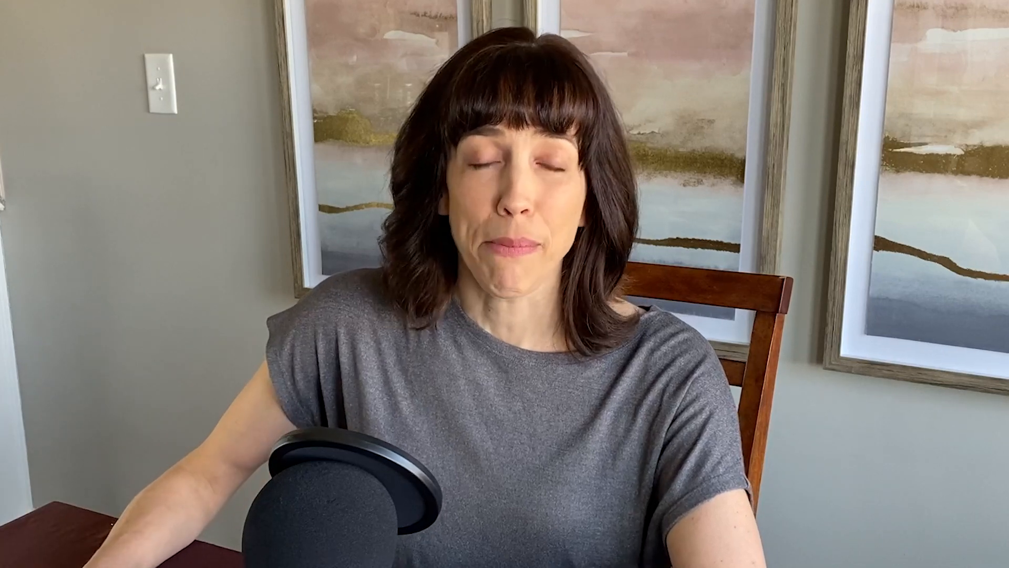